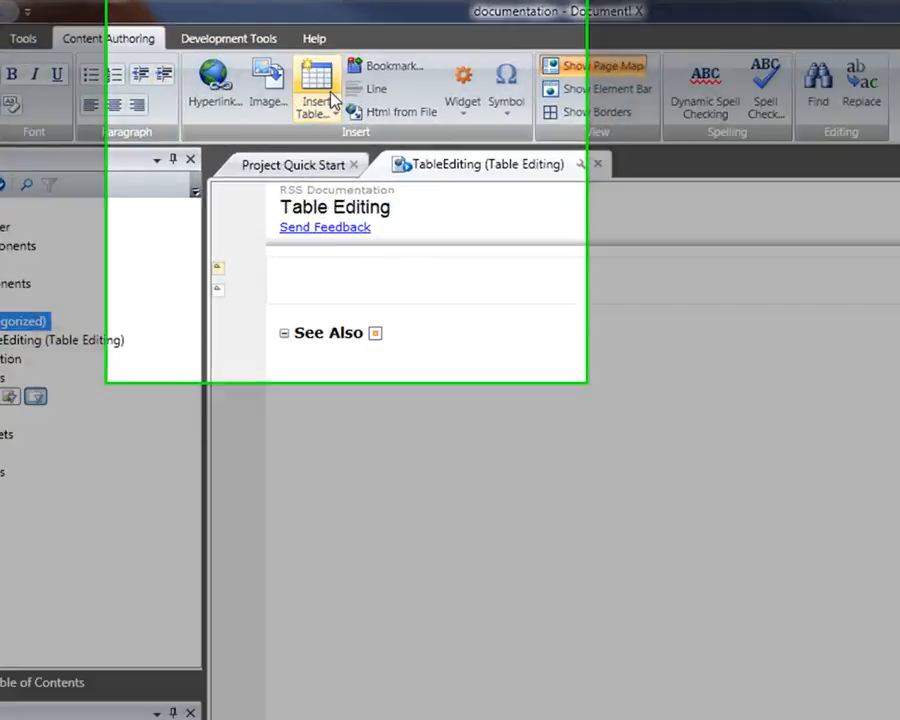
# Insert a table with 2 rows and 3 columns into the Table Editing topic, keeping the default style settings
pyautogui.click(288, 72)
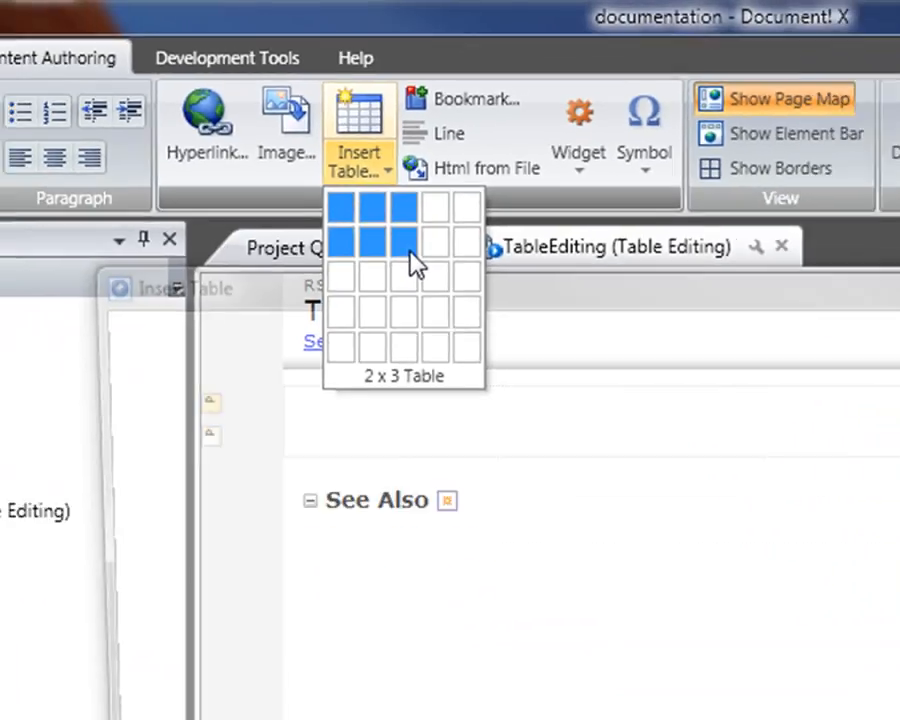
pyautogui.click(458, 320)
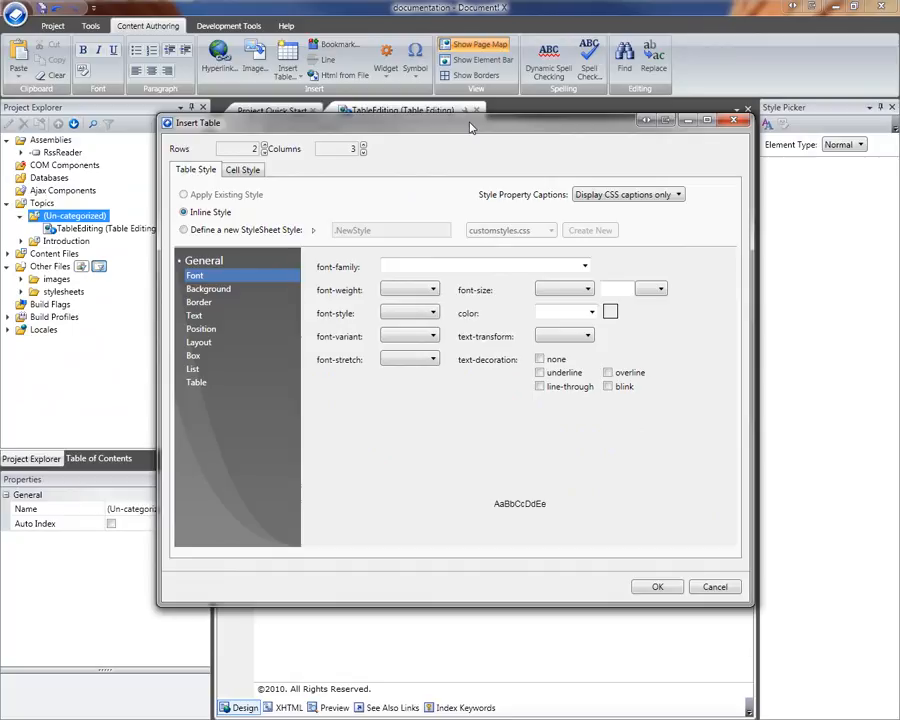
pyautogui.click(667, 590)
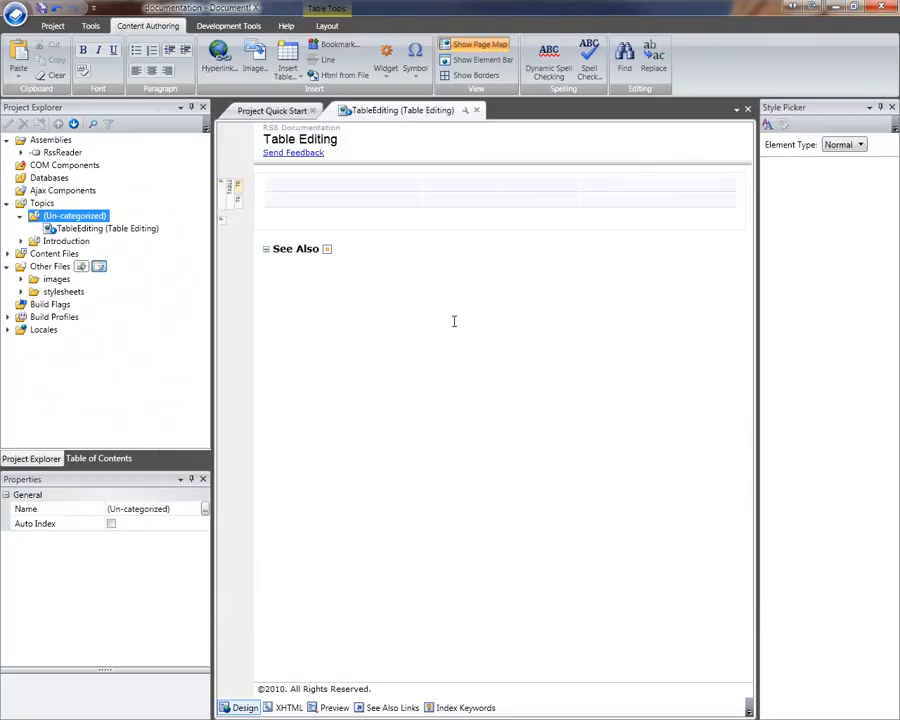
# Fill the table's six cells in reading order with the texts Cell 1 through Cell 6
pyautogui.click(357, 186)
pyautogui.write('Cell2Cell 23')
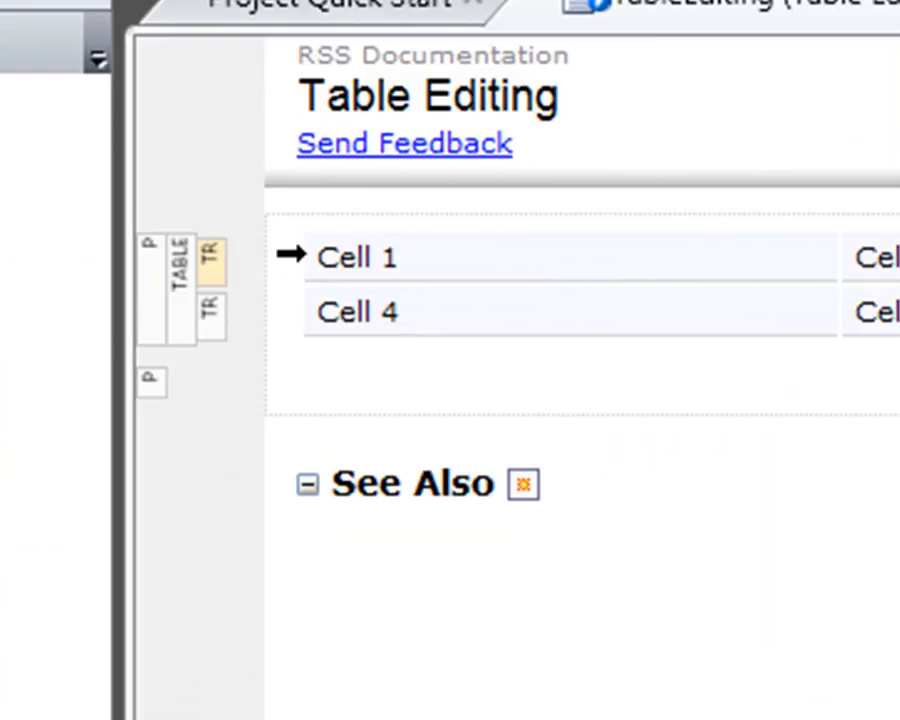
# Select the table's first row, try bold and centred formatting on it, and revert to regular, left-aligned text
pyautogui.click(290, 254)
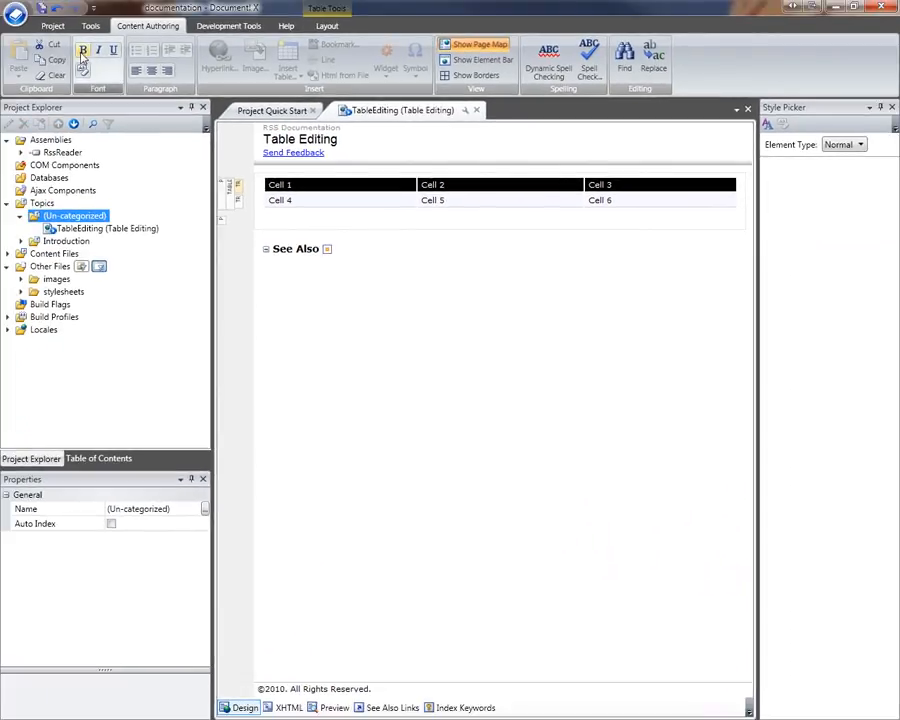
pyautogui.click(84, 51)
pyautogui.click(84, 51)
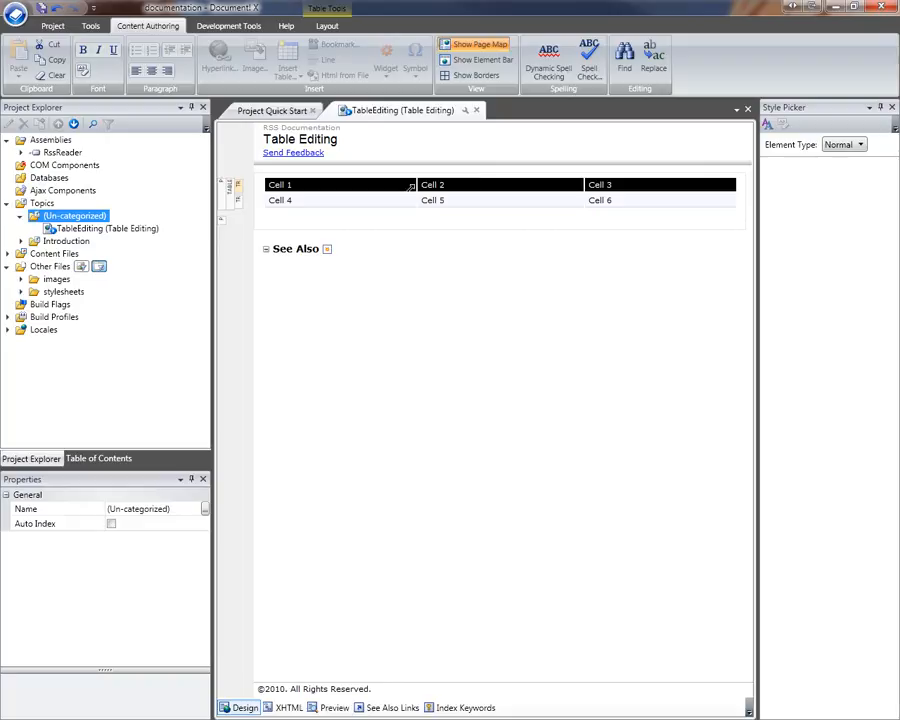
pyautogui.click(152, 72)
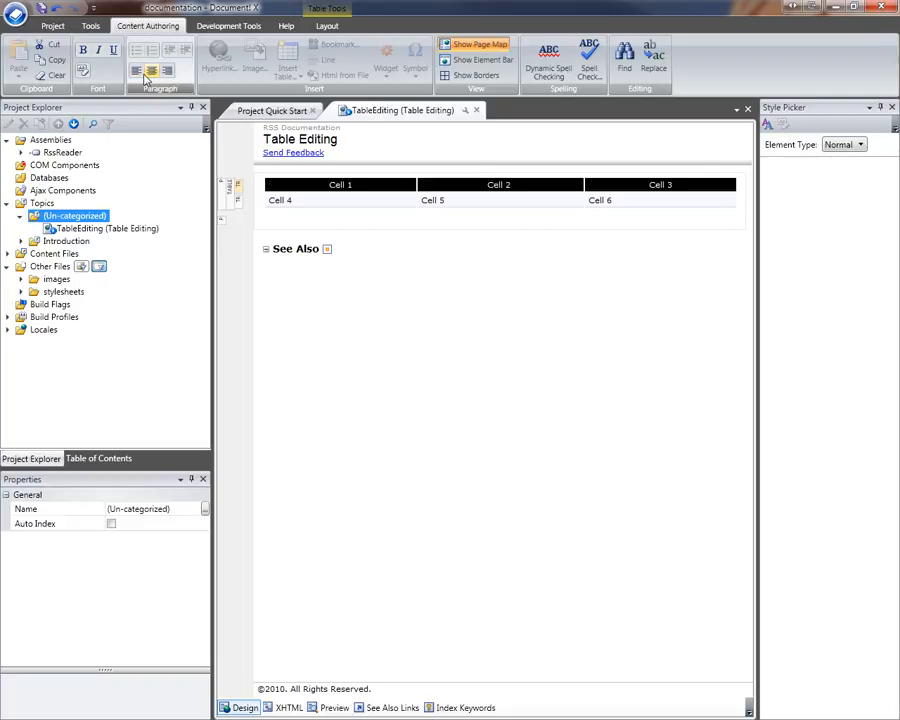
pyautogui.click(137, 71)
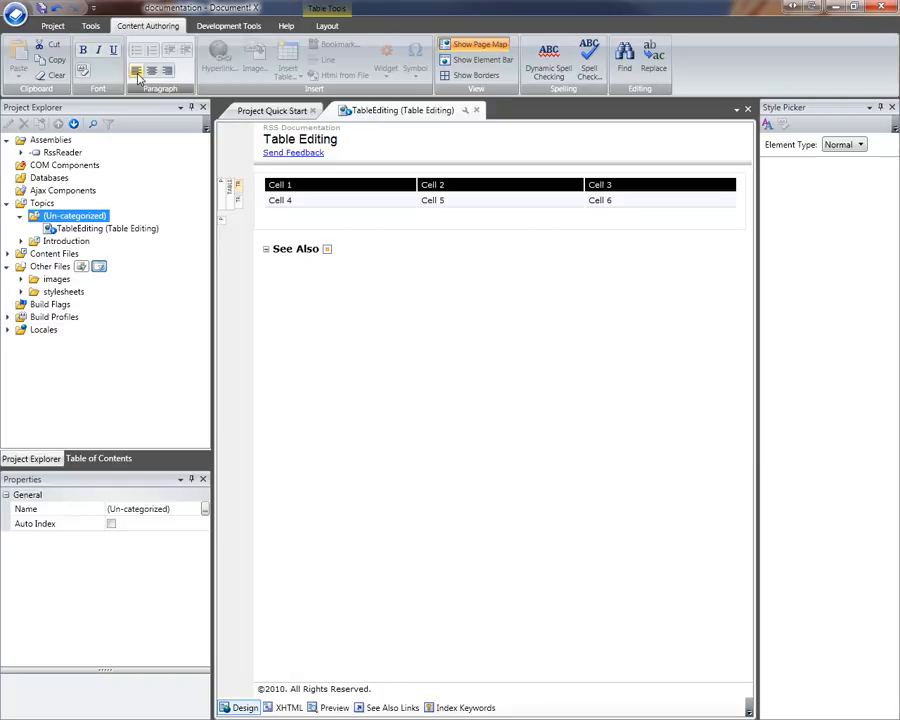
# Define a new style named .YellowCells with a Yellow background in customstyles.css and apply it to the table's first row
pyautogui.click(769, 127)
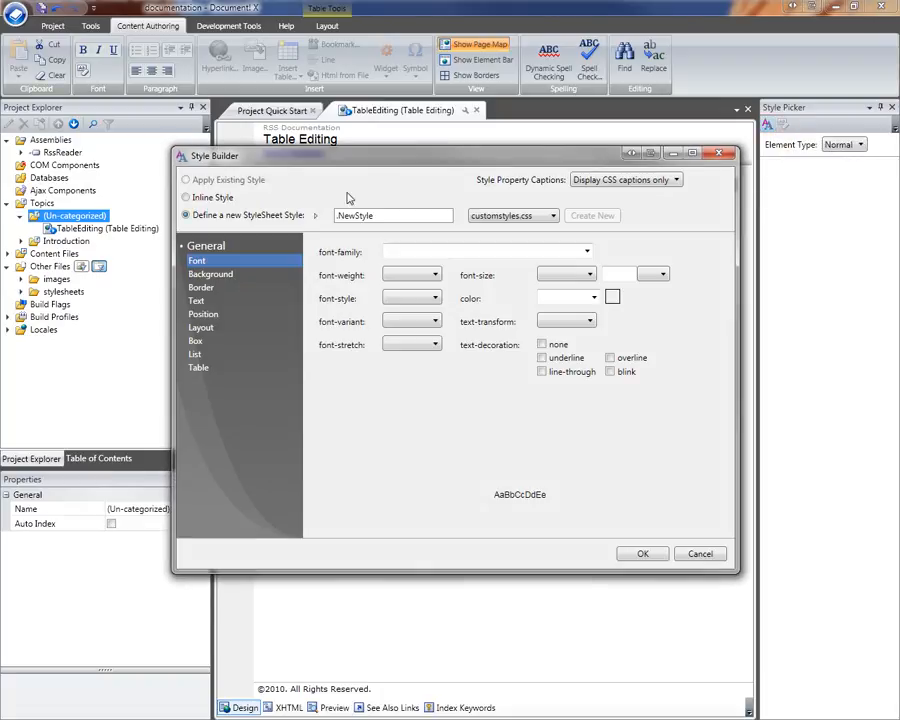
pyautogui.click(211, 280)
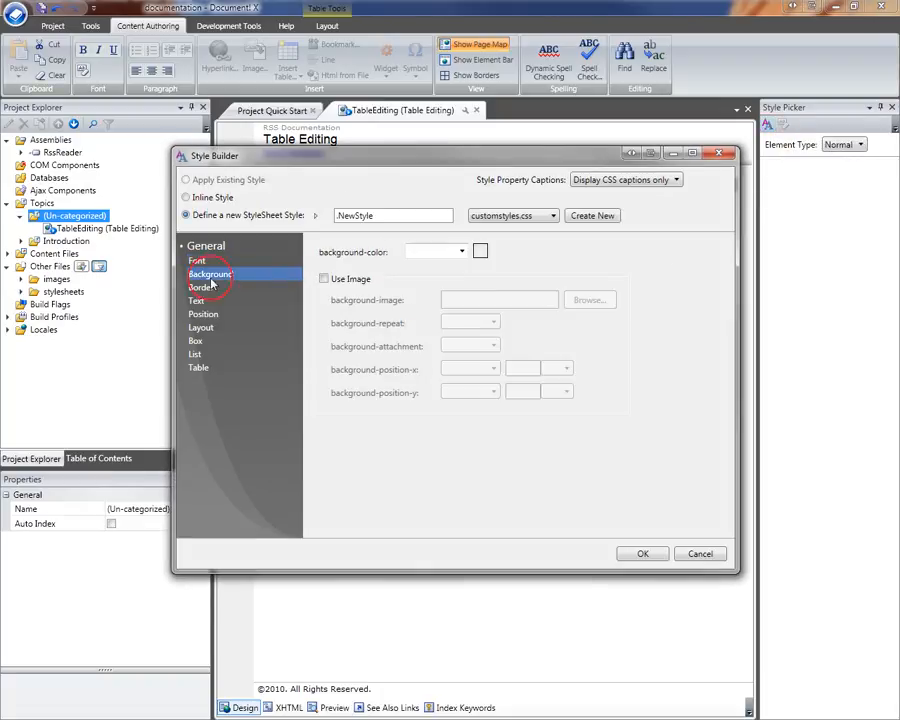
pyautogui.click(461, 251)
pyautogui.click(466, 444)
pyautogui.moveTo(341, 215); pyautogui.dragTo(438, 214)
pyautogui.write('.YellowCells')
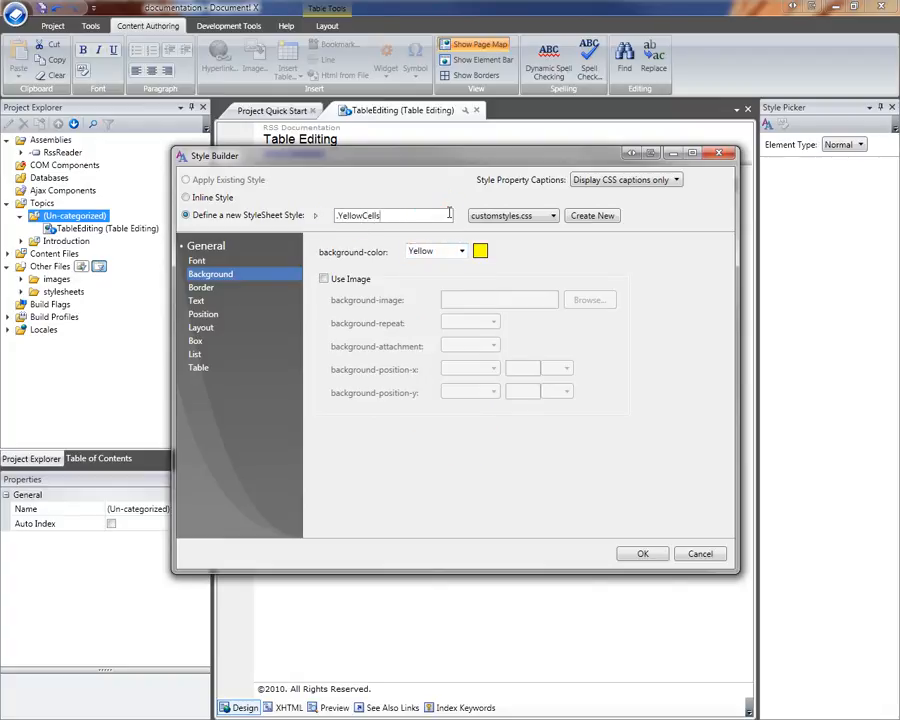
pyautogui.click(643, 554)
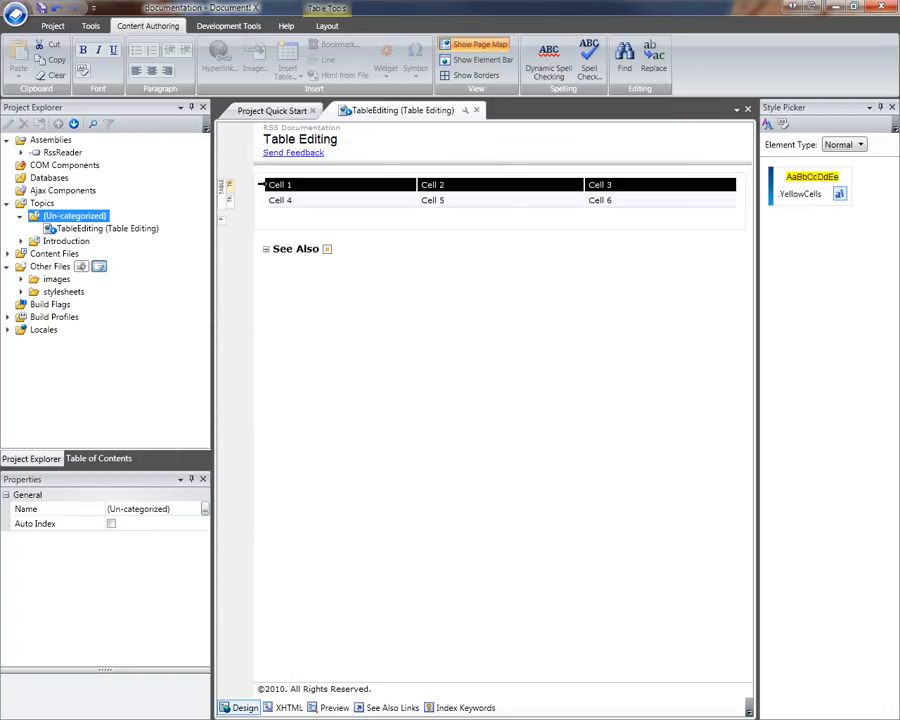
pyautogui.click(290, 200)
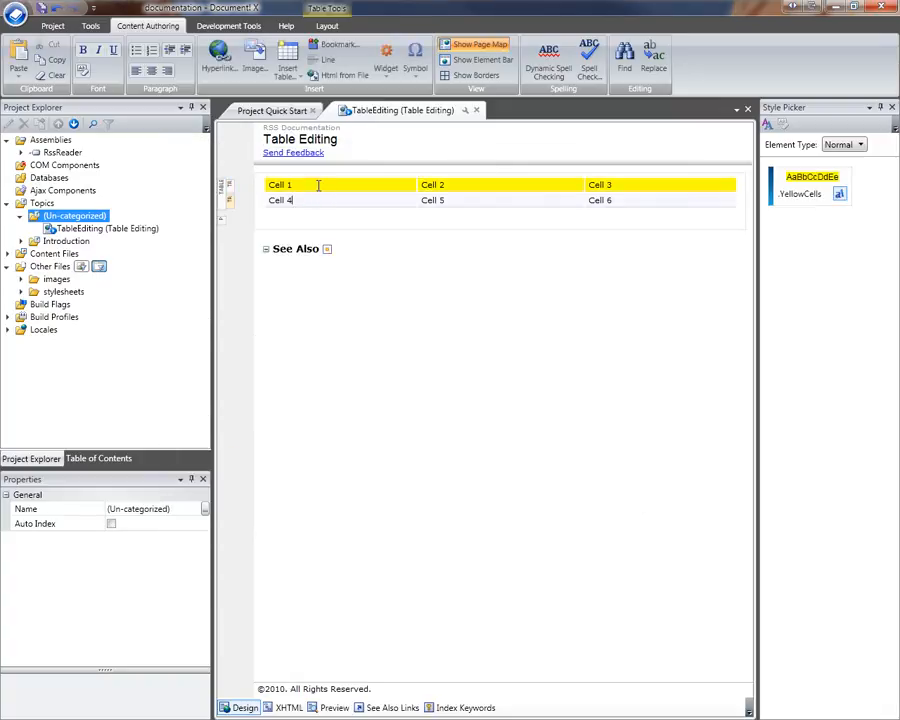
pyautogui.click(302, 185)
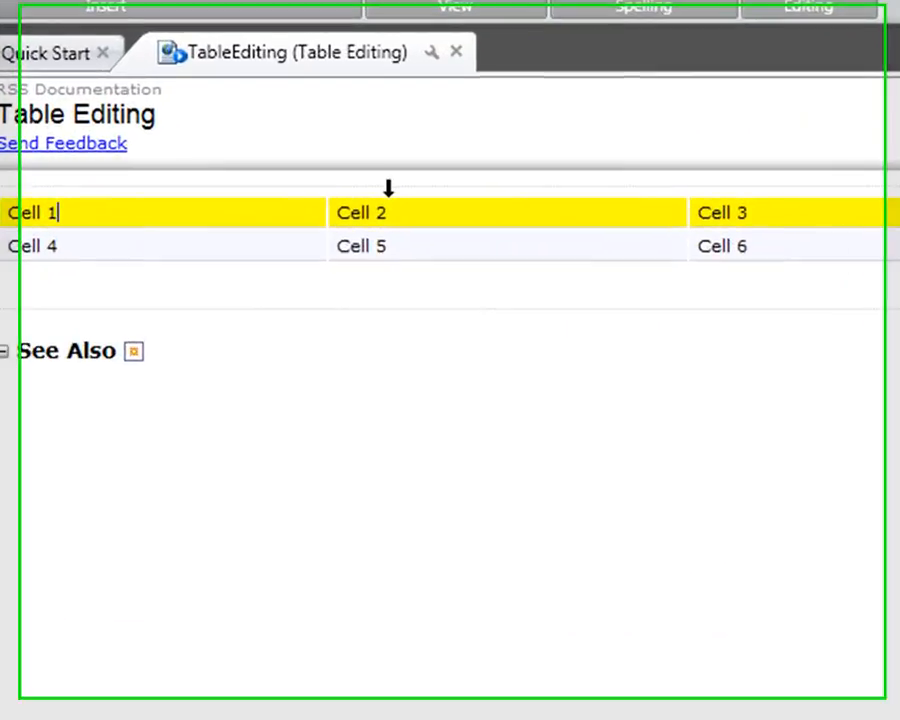
# Make the text in the table's second column, Cell 2 and Cell 5, bold
pyautogui.click(436, 175)
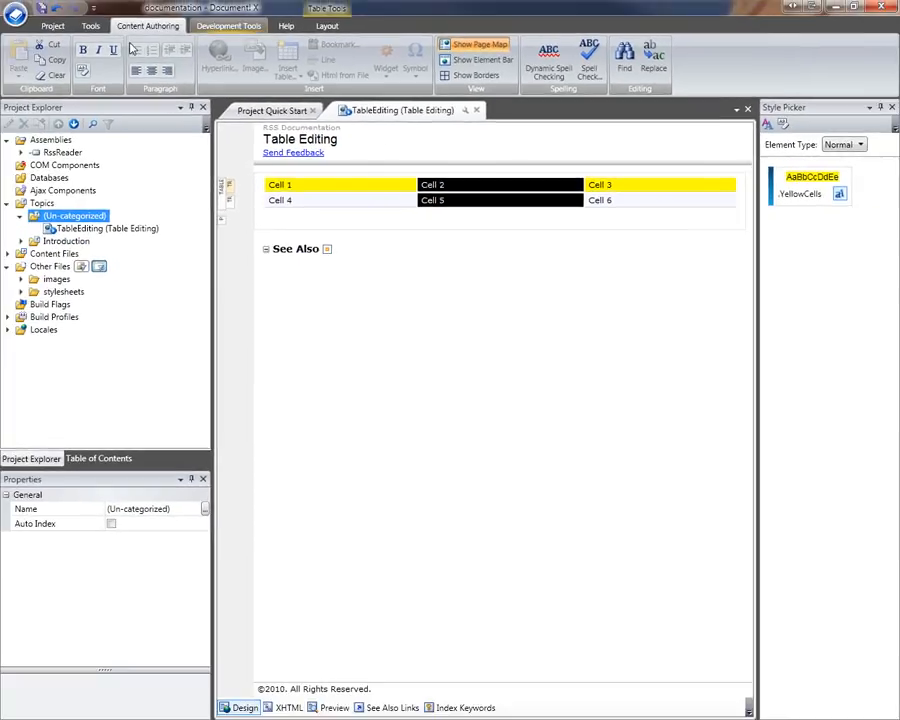
pyautogui.click(83, 51)
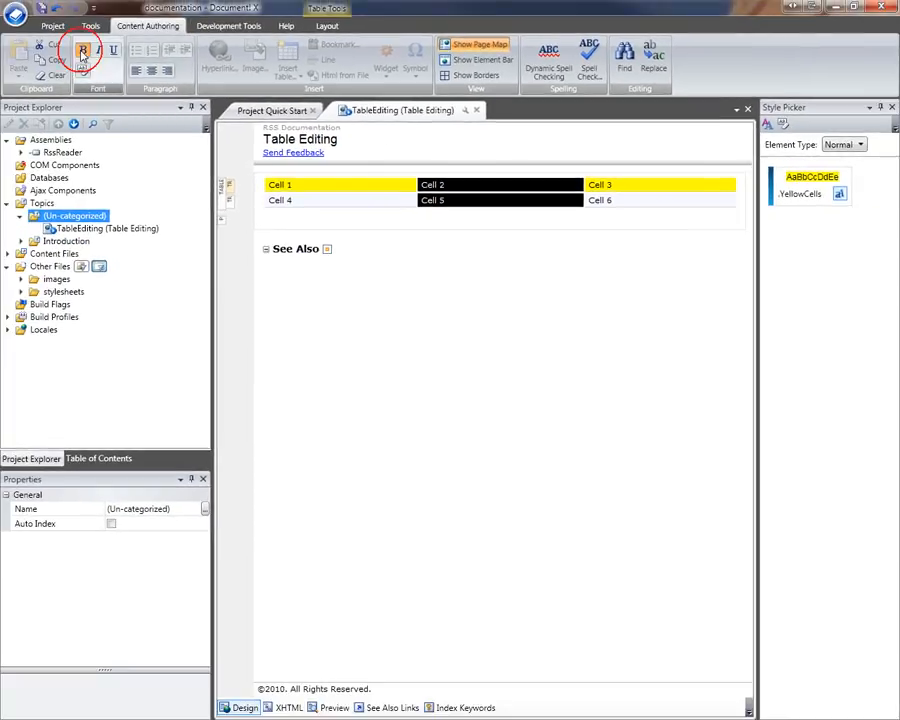
pyautogui.click(493, 197)
pyautogui.click(297, 199)
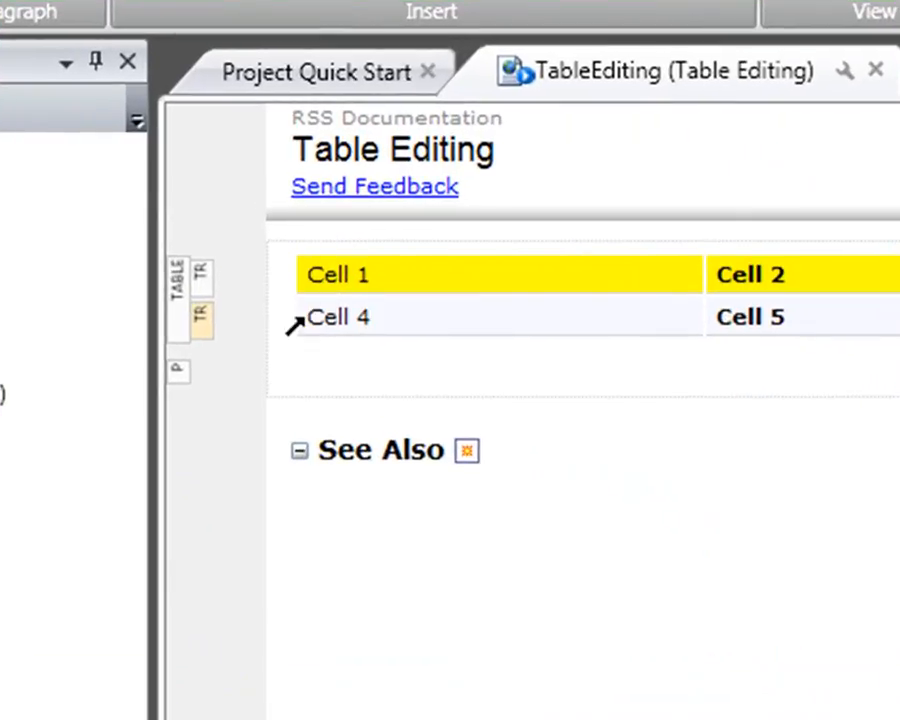
# Select the non-adjacent cells Cell 4, Cell 2 and Cell 6 together, apply italics to them and remove the italics again
pyautogui.click(298, 321)
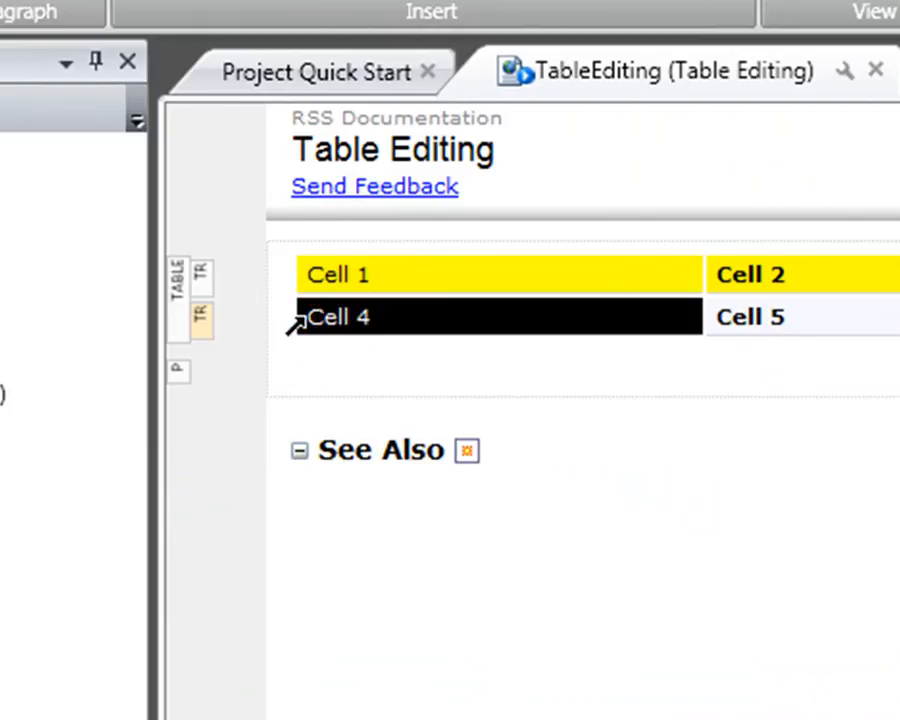
pyautogui.keyDown('ctrl'); pyautogui.click(704, 284); pyautogui.keyUp('ctrl')
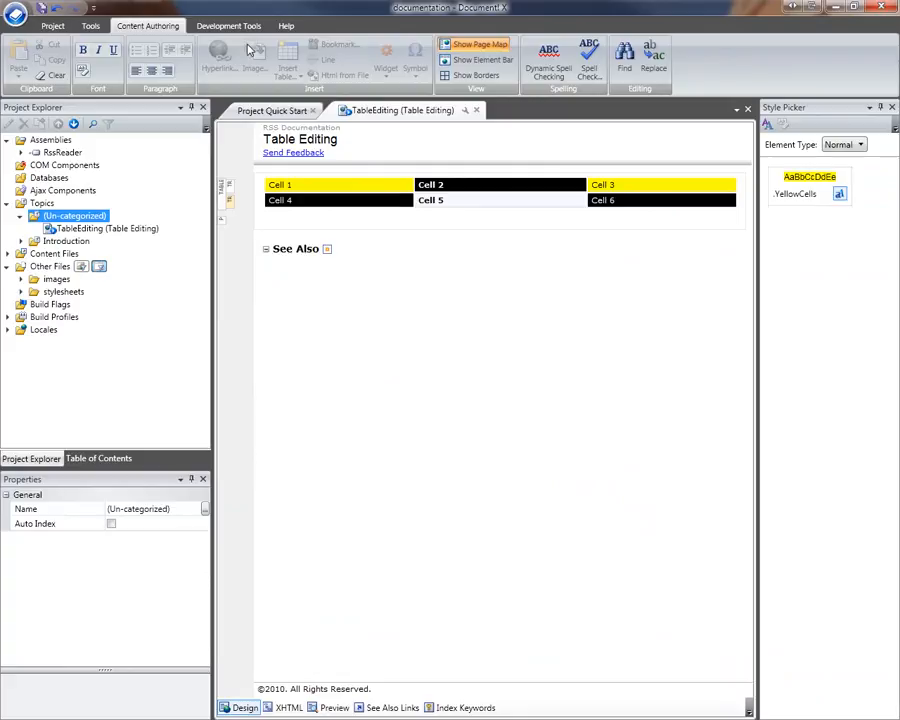
pyautogui.click(98, 51)
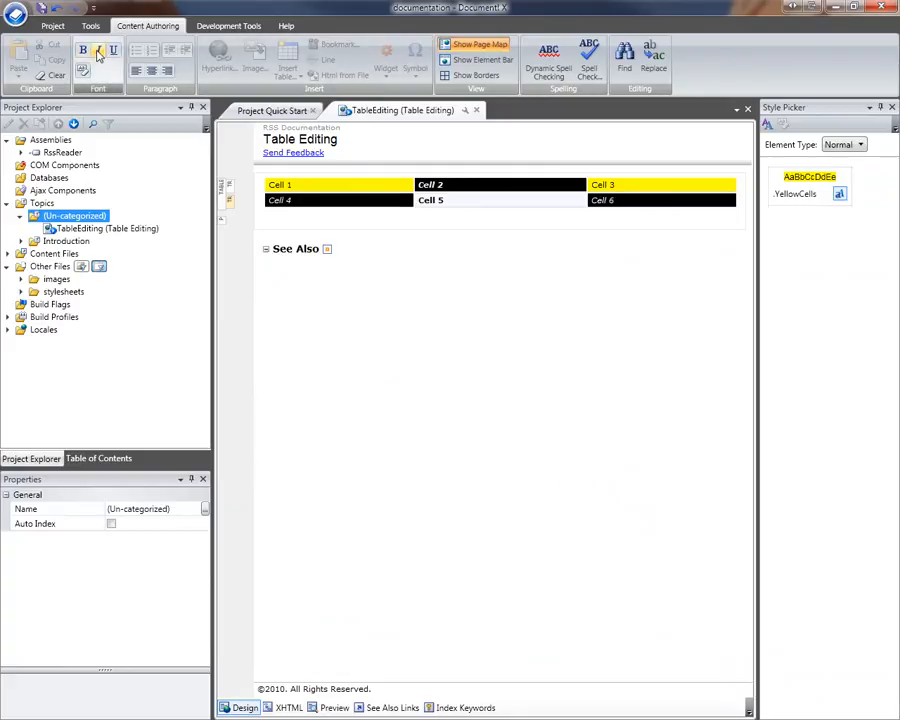
pyautogui.click(98, 51)
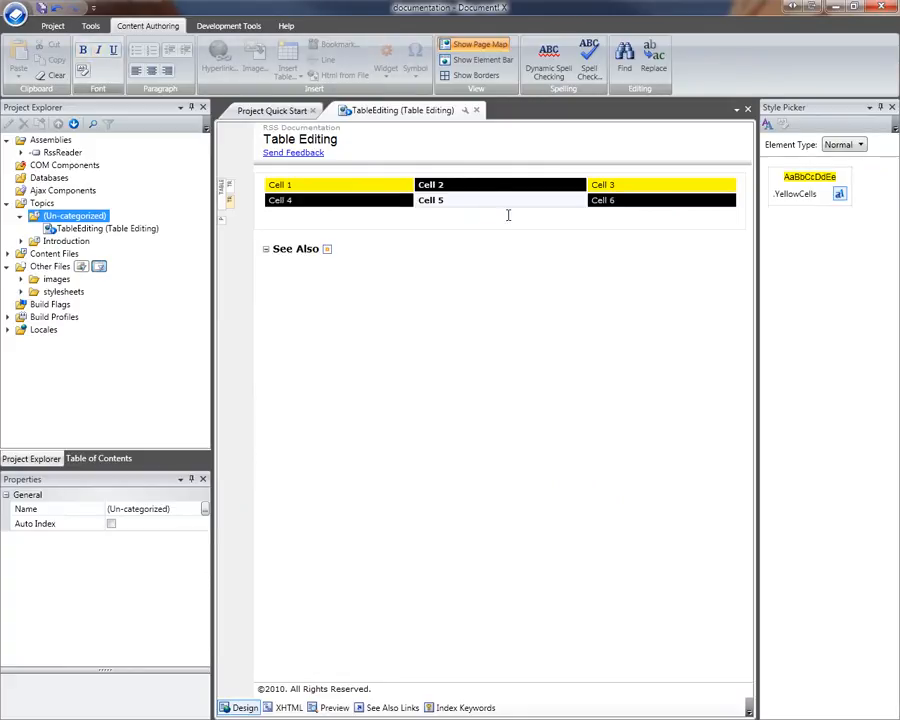
pyautogui.click(459, 200)
# Add two empty rows at the end of the table, below the row containing Cell 6
pyautogui.click(644, 197)
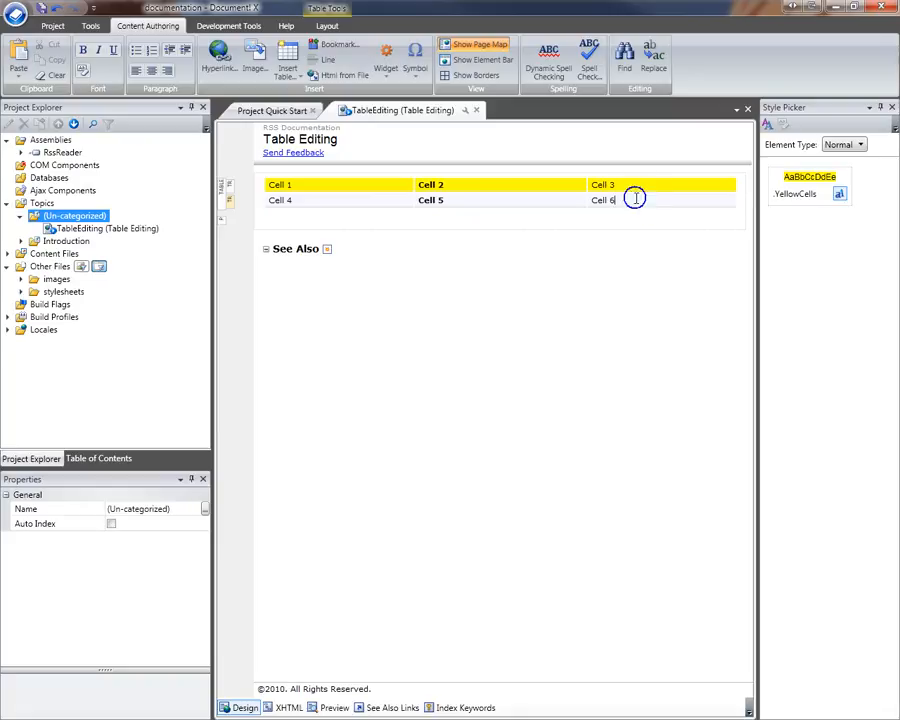
pyautogui.rightClick(640, 200)
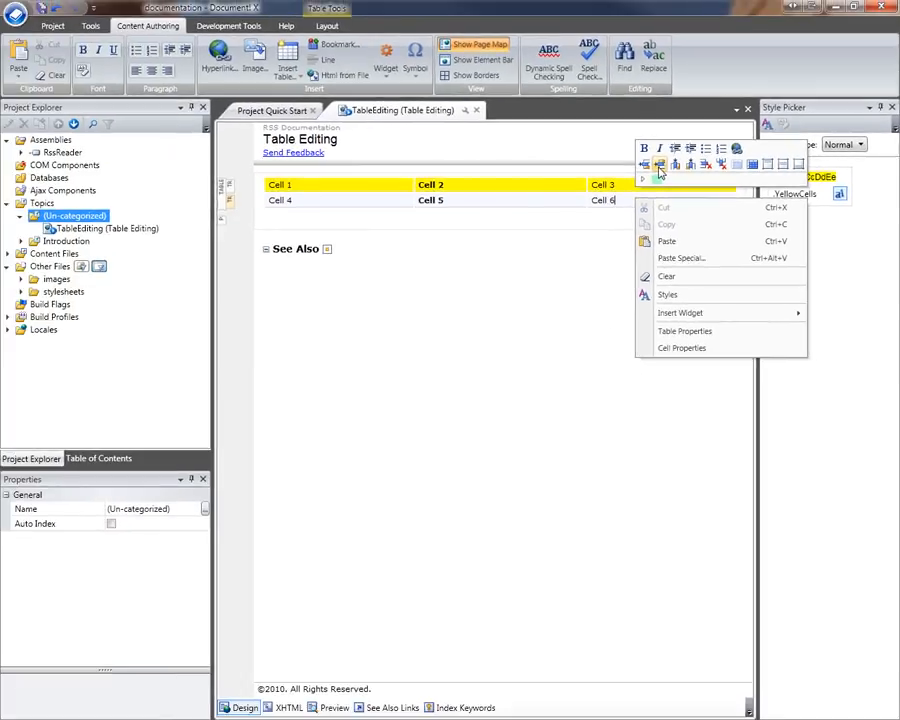
pyautogui.click(382, 172)
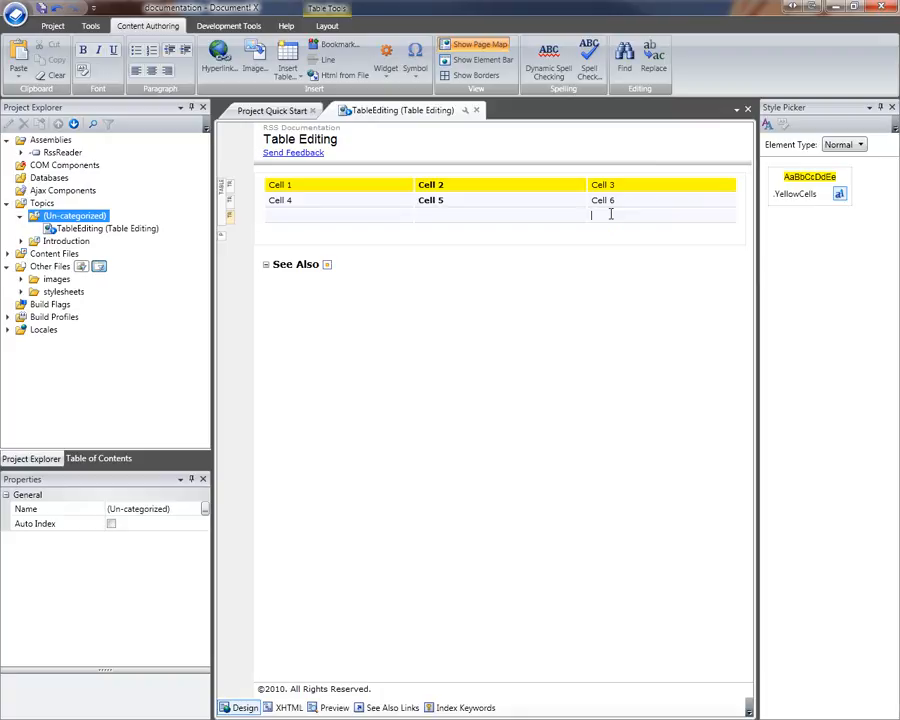
pyautogui.press('Tab')
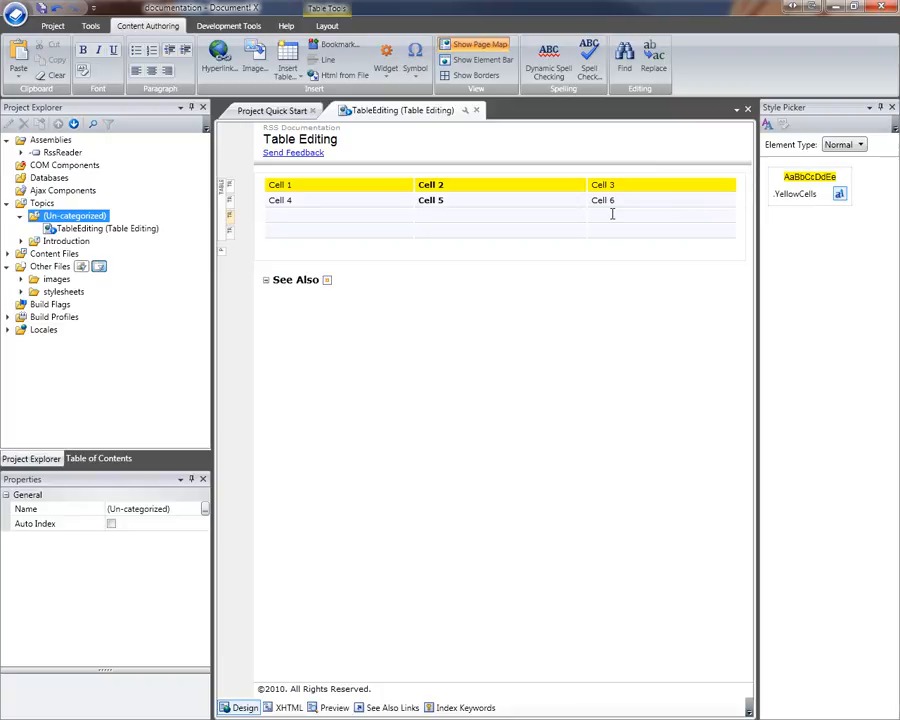
# Set the vertical alignment of Cell 5 to middle
pyautogui.click(490, 201)
pyautogui.rightClick(490, 201)
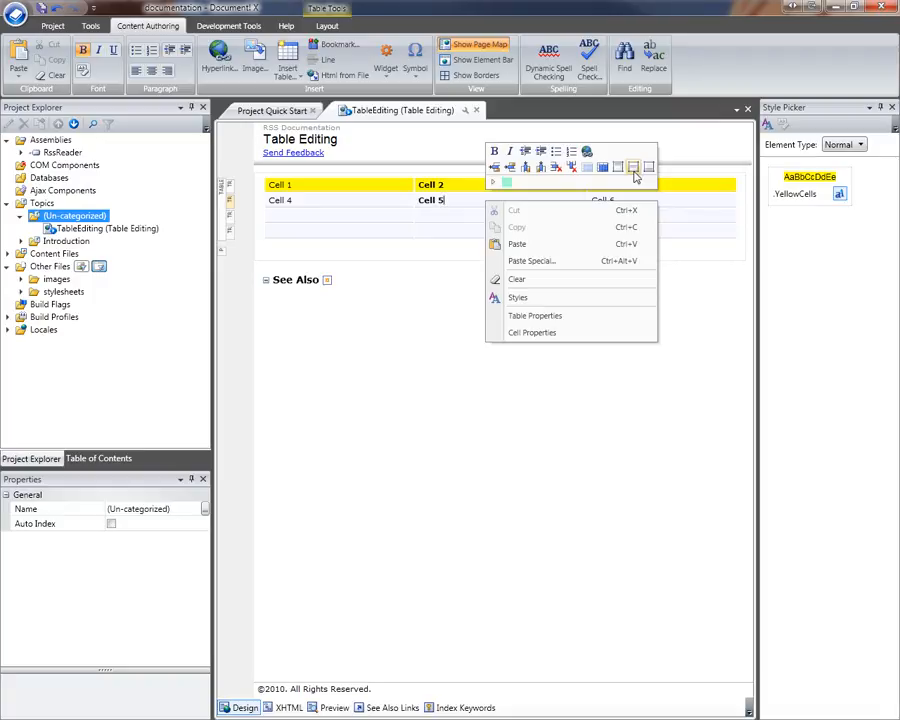
pyautogui.click(633, 168)
# Add three new lines after the text in Cell 6 to make its row taller, and put the cursor in Cell 4
pyautogui.click(653, 201)
pyautogui.press('Return')
pyautogui.press('Return')
pyautogui.press('Return')
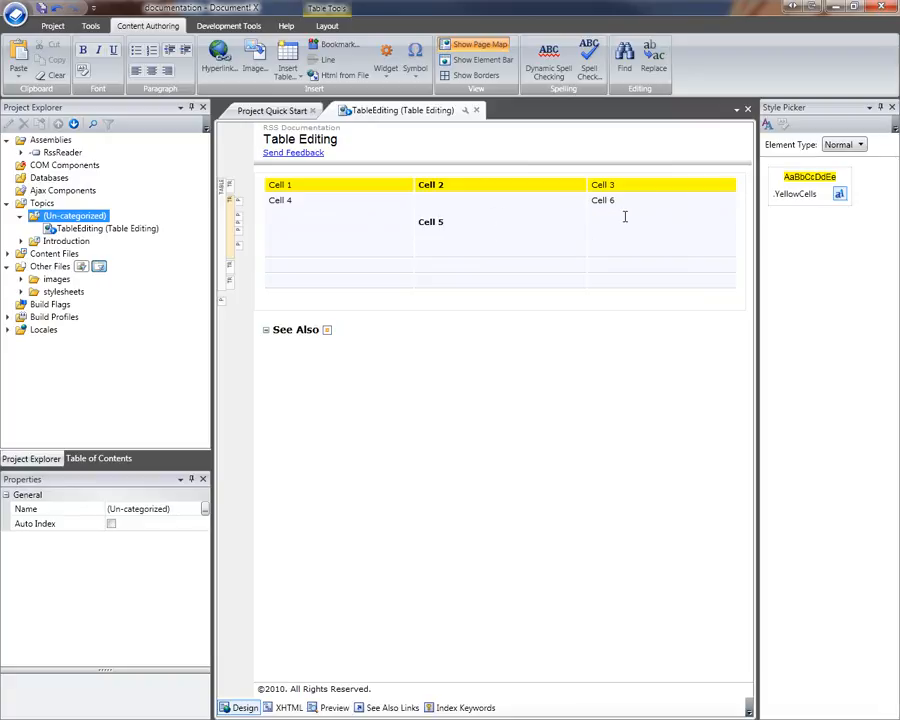
pyautogui.click(307, 201)
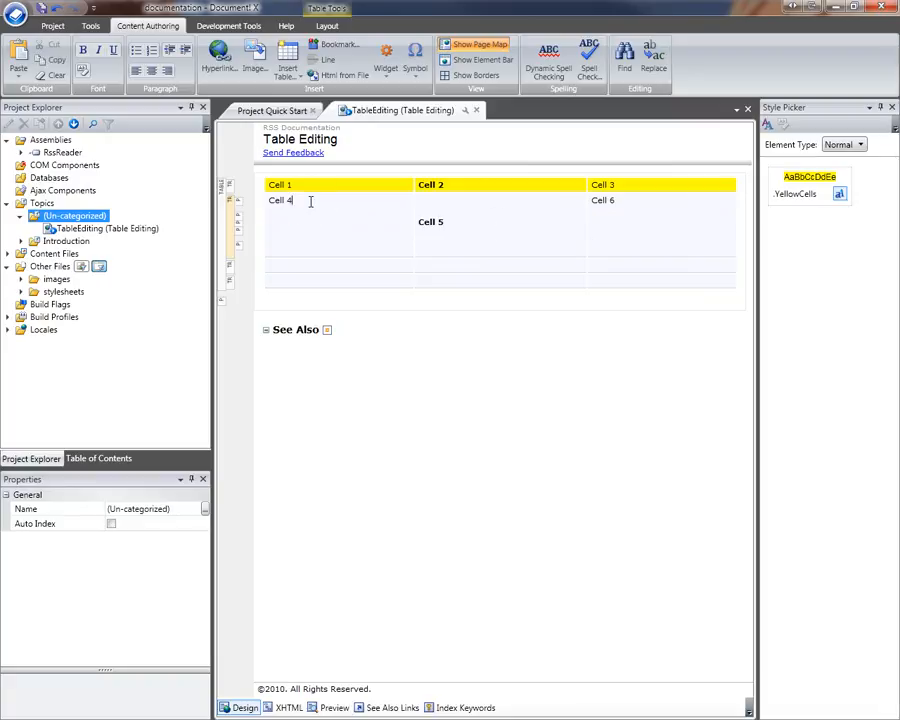